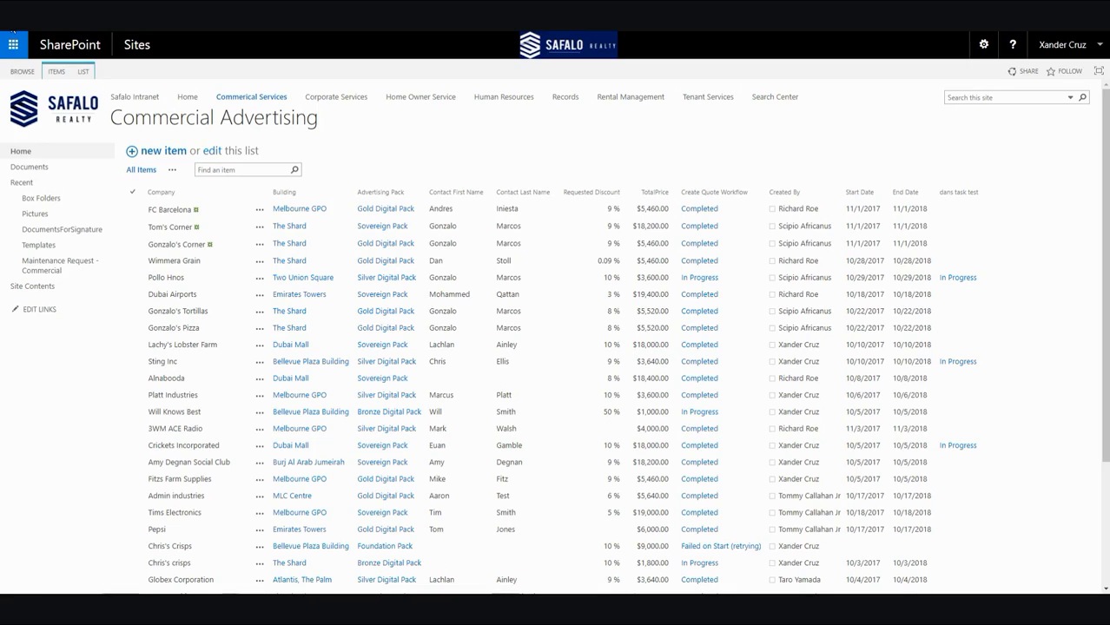
Step: Create a new Nintex workflow for the Commercial Advertising list
click(83, 71)
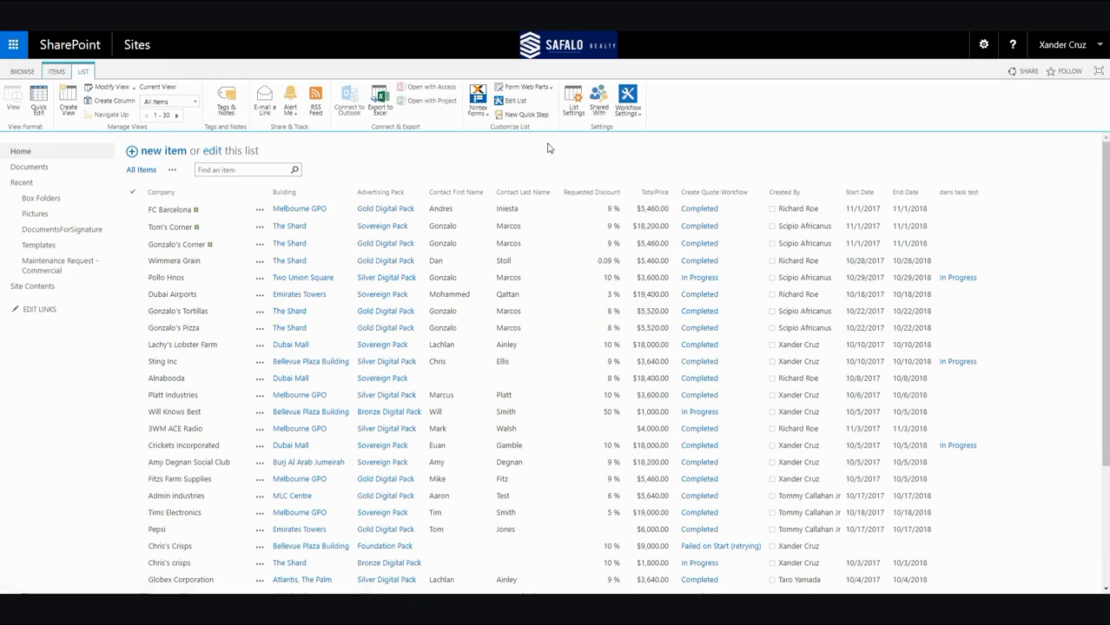
click(633, 115)
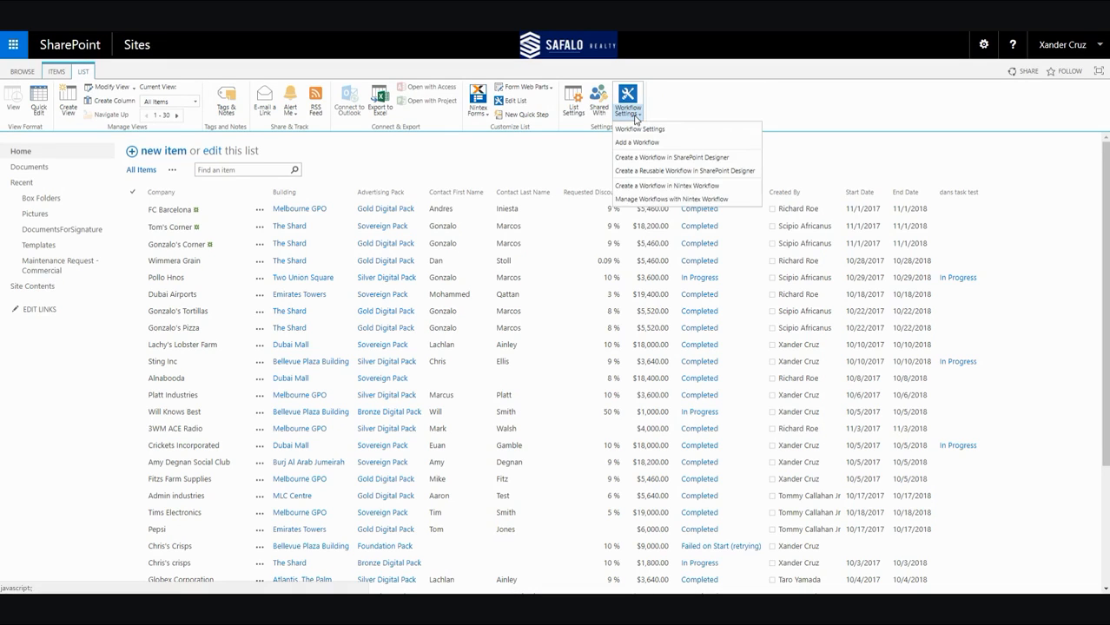
click(648, 186)
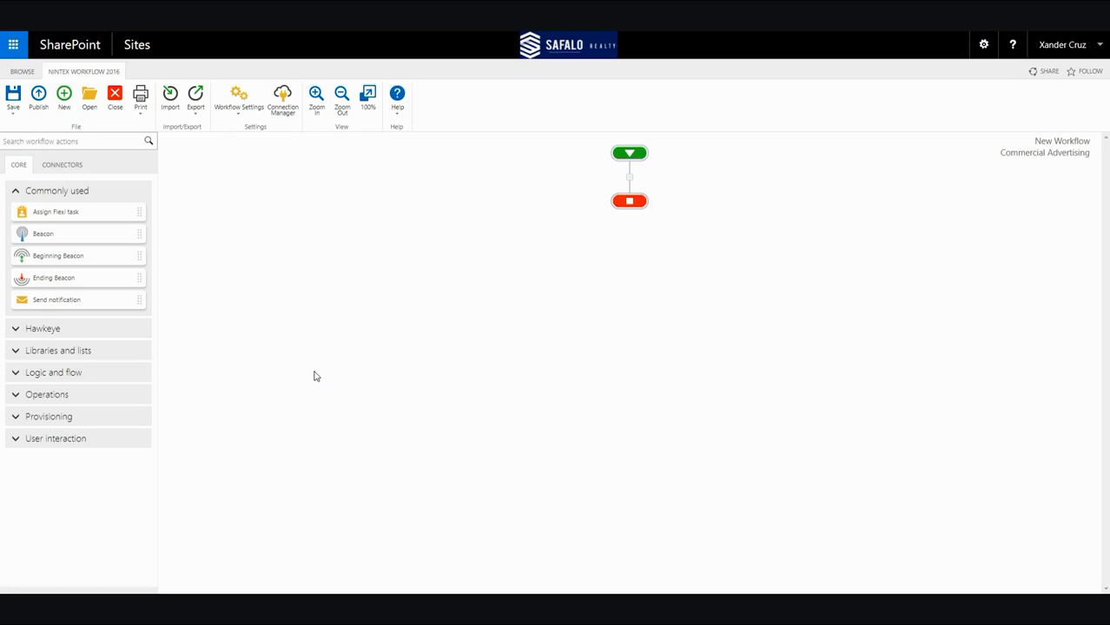
Step: Find the Query list action and add it between the workflow's start and end points
click(87, 139)
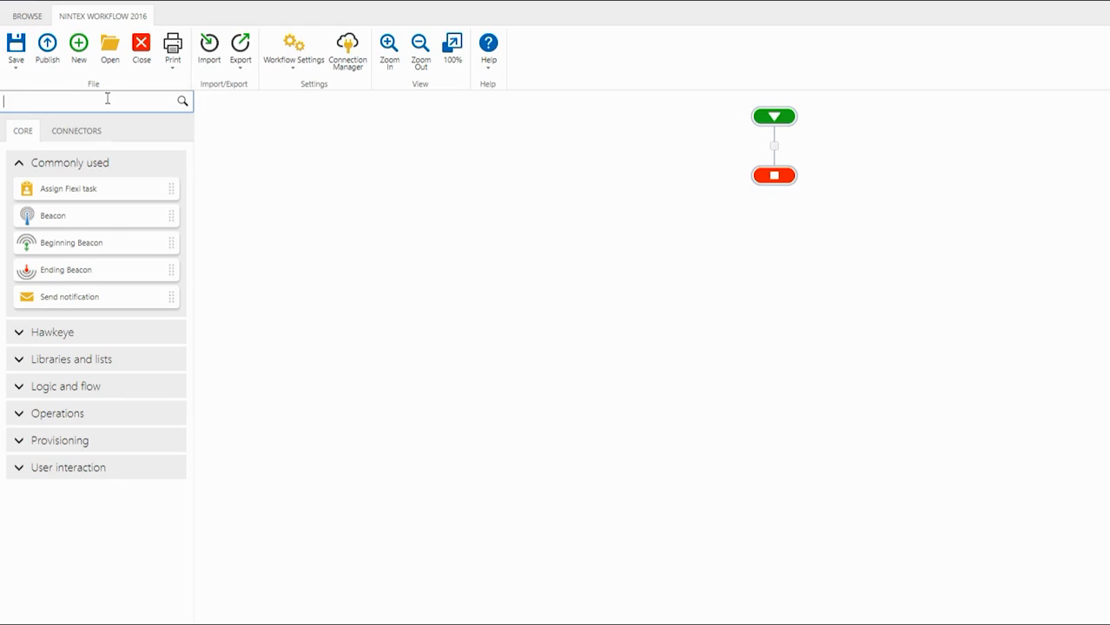
text(query)
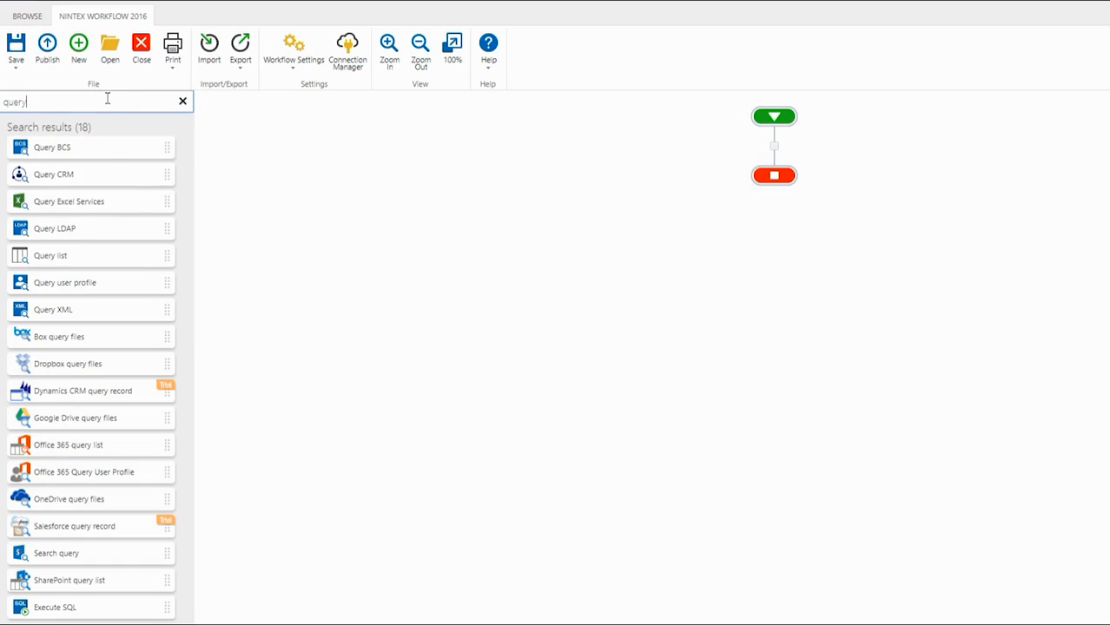
drag(90, 254, 758, 152)
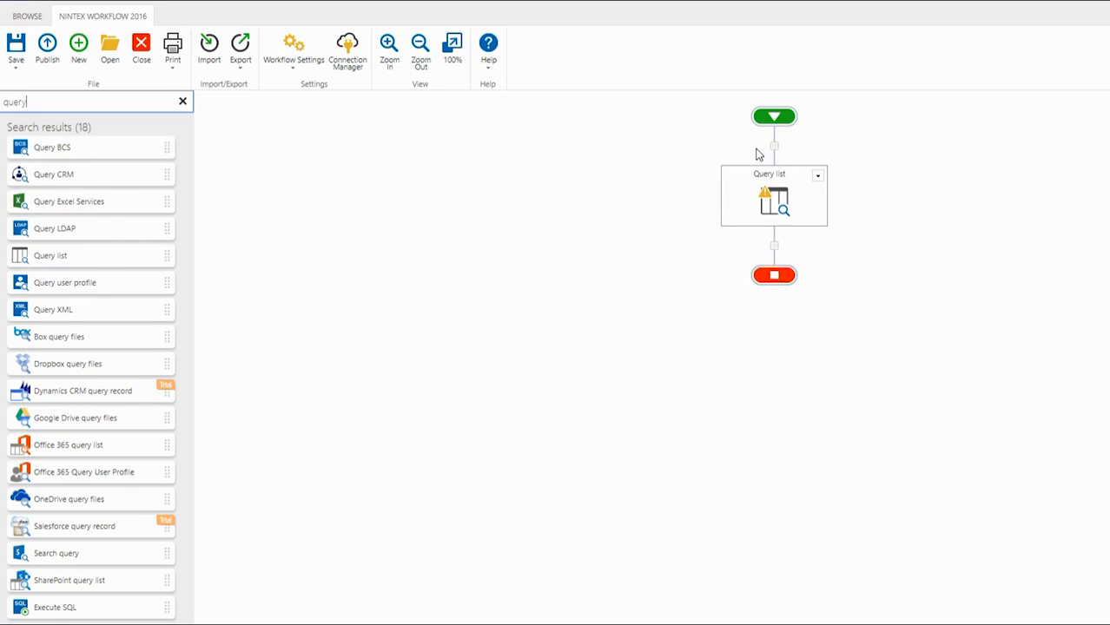
Step: Find the State machine action and add it directly below the Query list action
drag(72, 102, 3, 103)
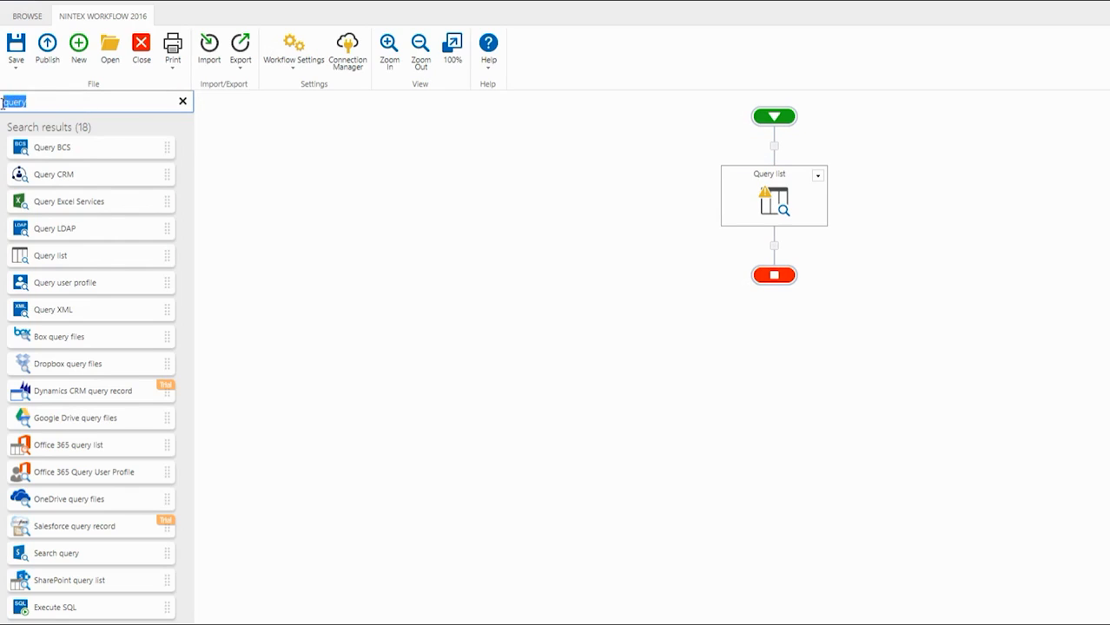
text(state ma)
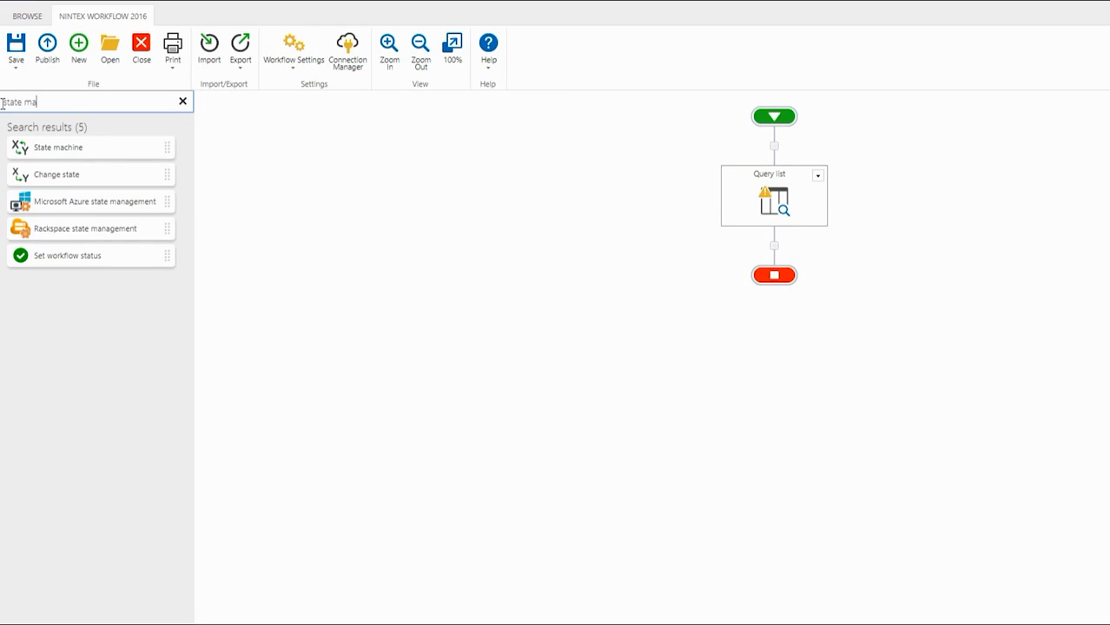
text(chine)
drag(52, 145, 753, 238)
Step: Open the State machine's configuration and name its two states Discount Review and Generate Quote
mouse_move(764, 300)
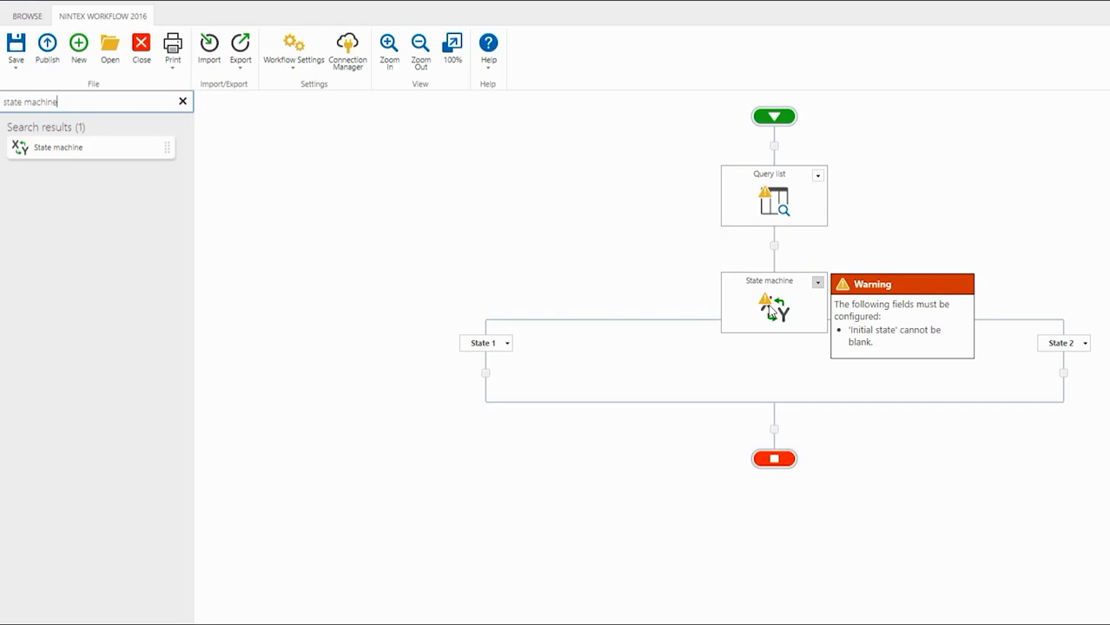
double_click(769, 310)
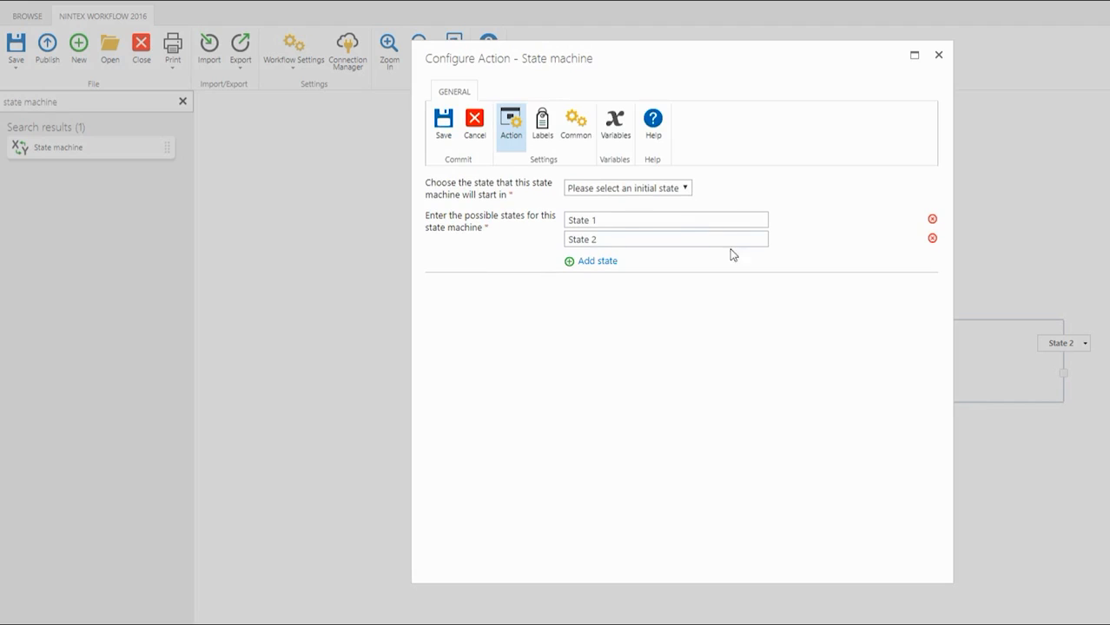
drag(705, 220, 490, 218)
text(Discount Review)
drag(615, 240, 484, 230)
text(Generate Quote)
Step: Set the State machine's initial state to Discount Review and save the action's configuration
click(625, 189)
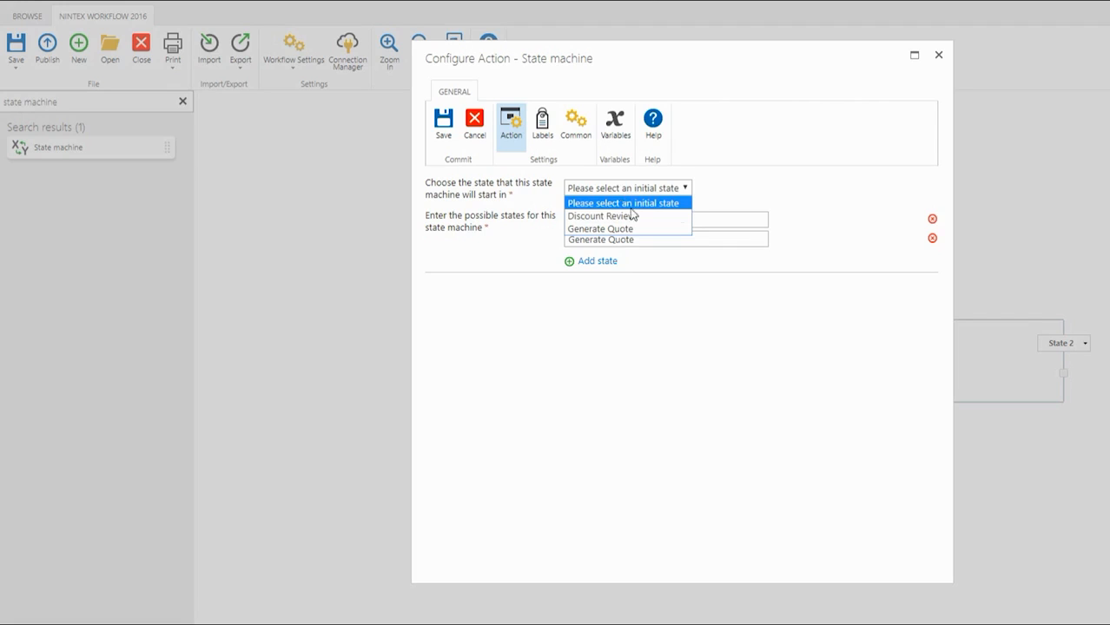
click(632, 216)
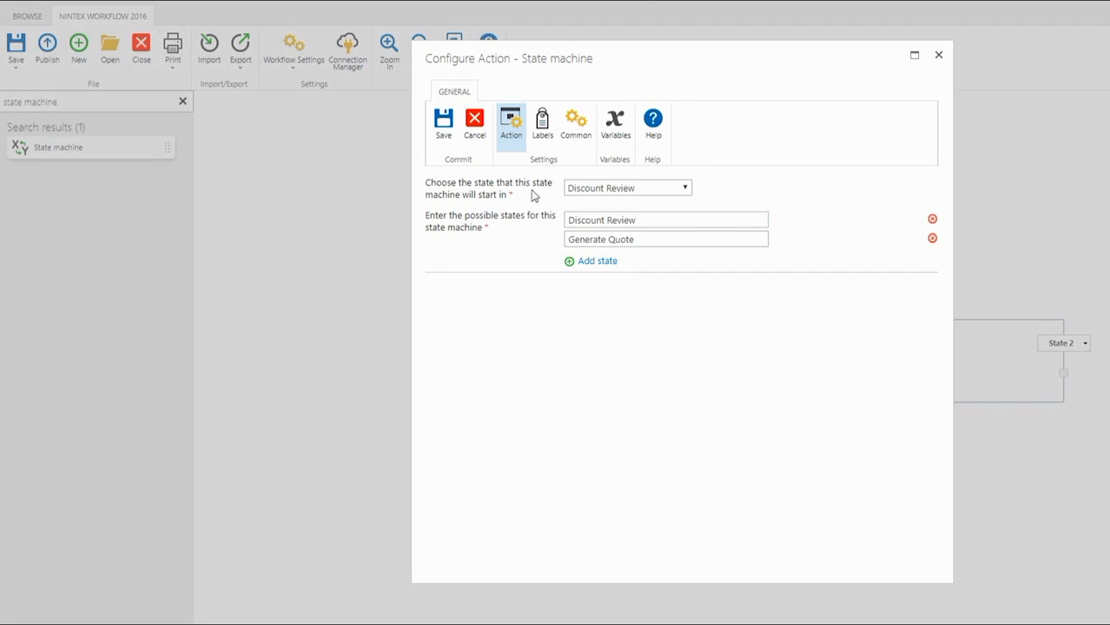
click(445, 134)
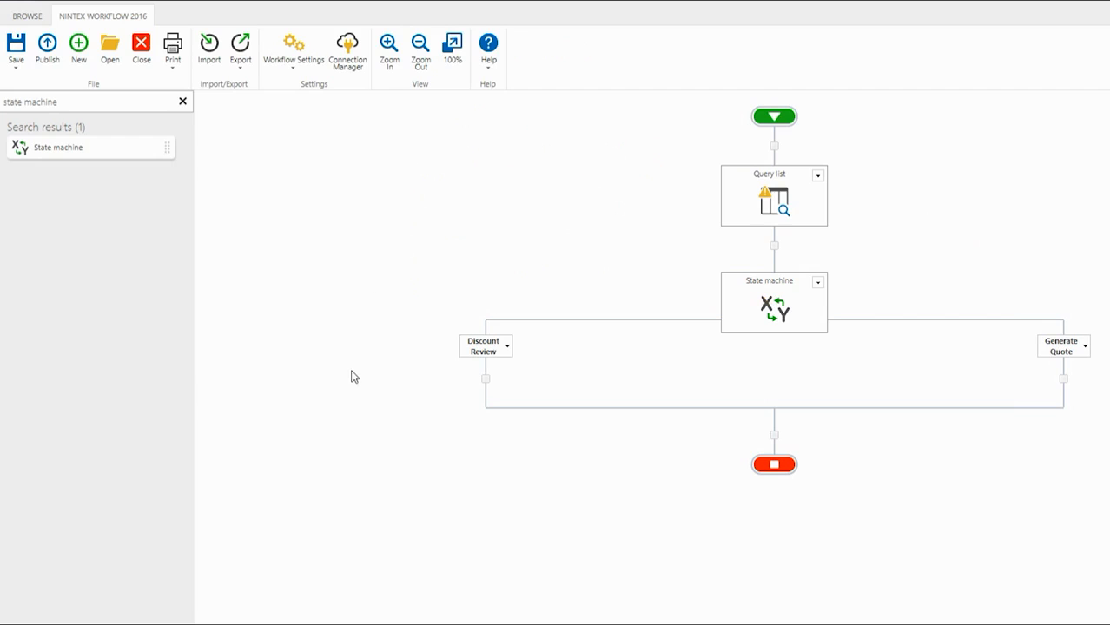
Step: Find the Set a condition action and add it to the Discount Review branch of the state machine
click(485, 378)
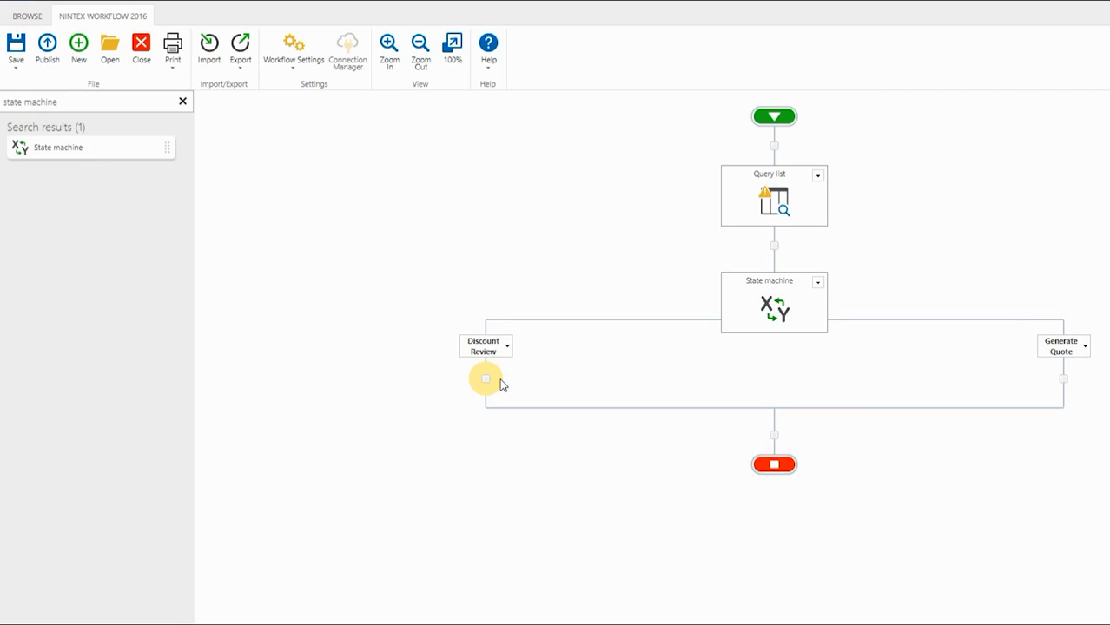
click(131, 98)
drag(130, 98, 1, 101)
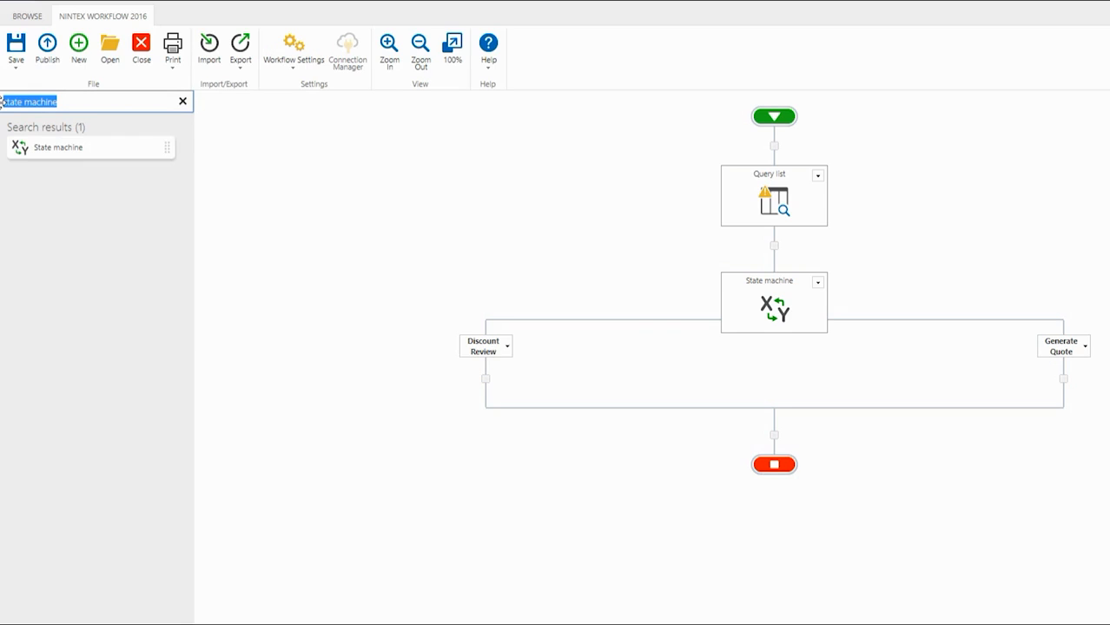
key(BackSpace)
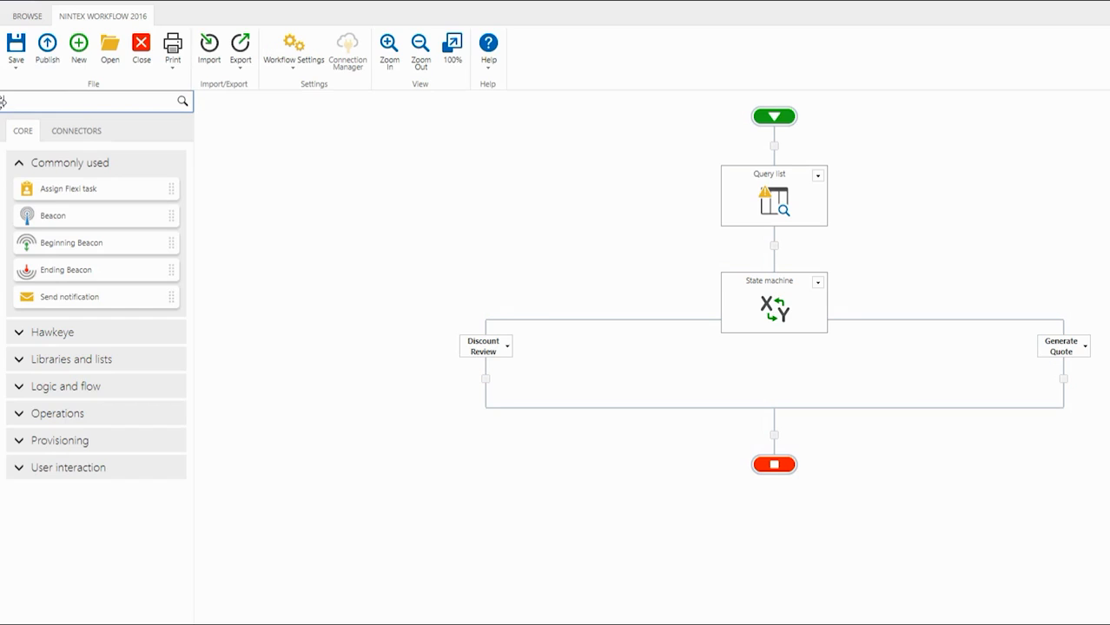
text(set a condition)
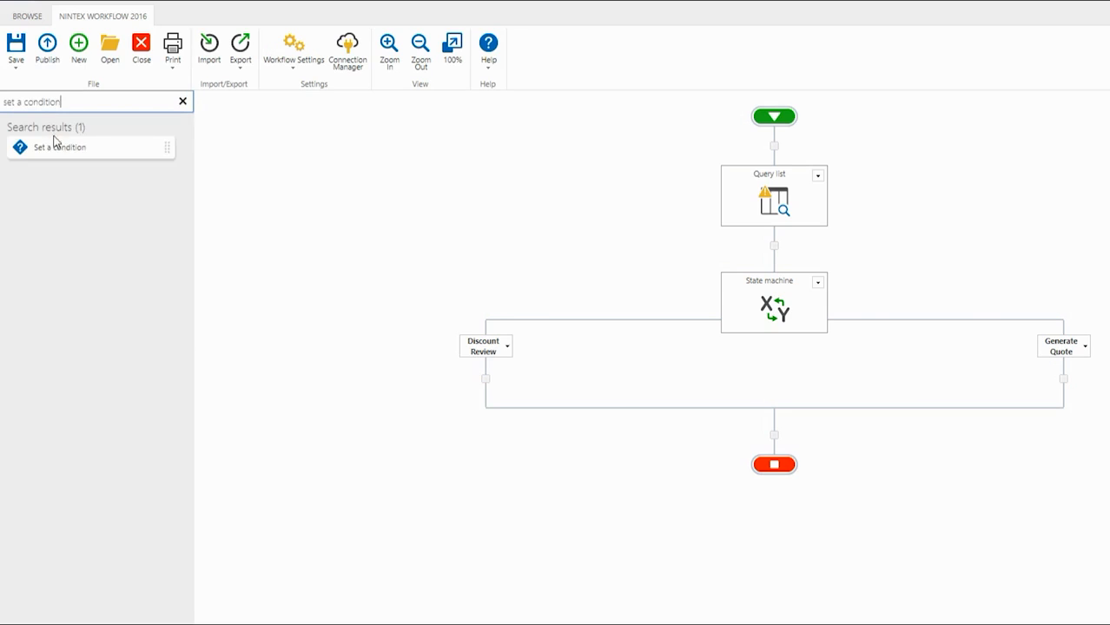
drag(55, 146, 460, 388)
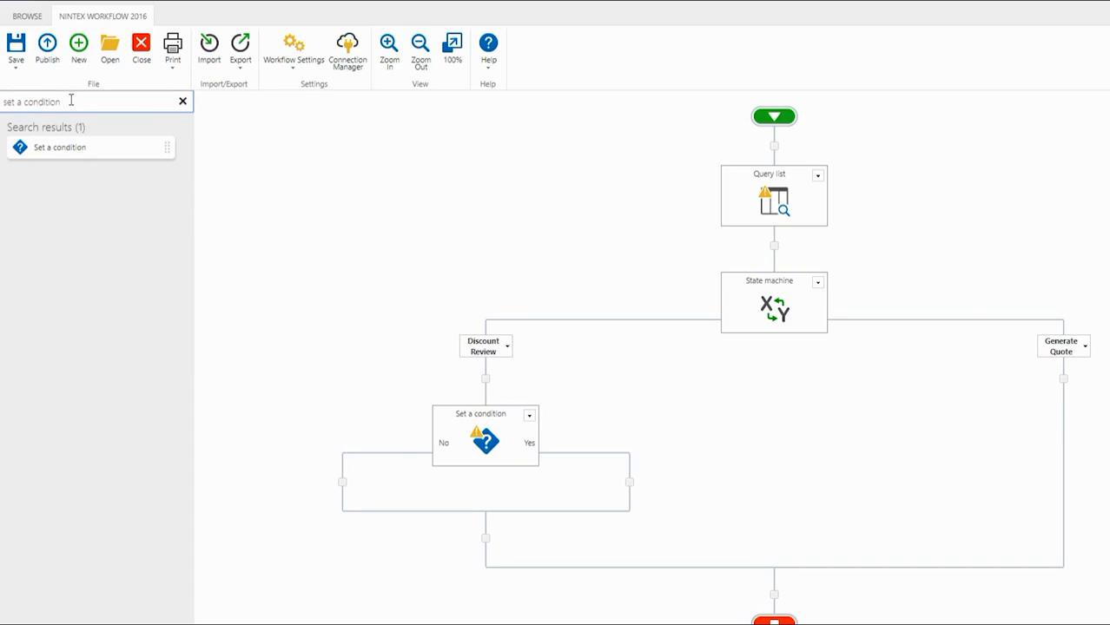
Step: Add a Change state action to both the No and Yes branches of the Set a condition action
drag(71, 100, 1, 94)
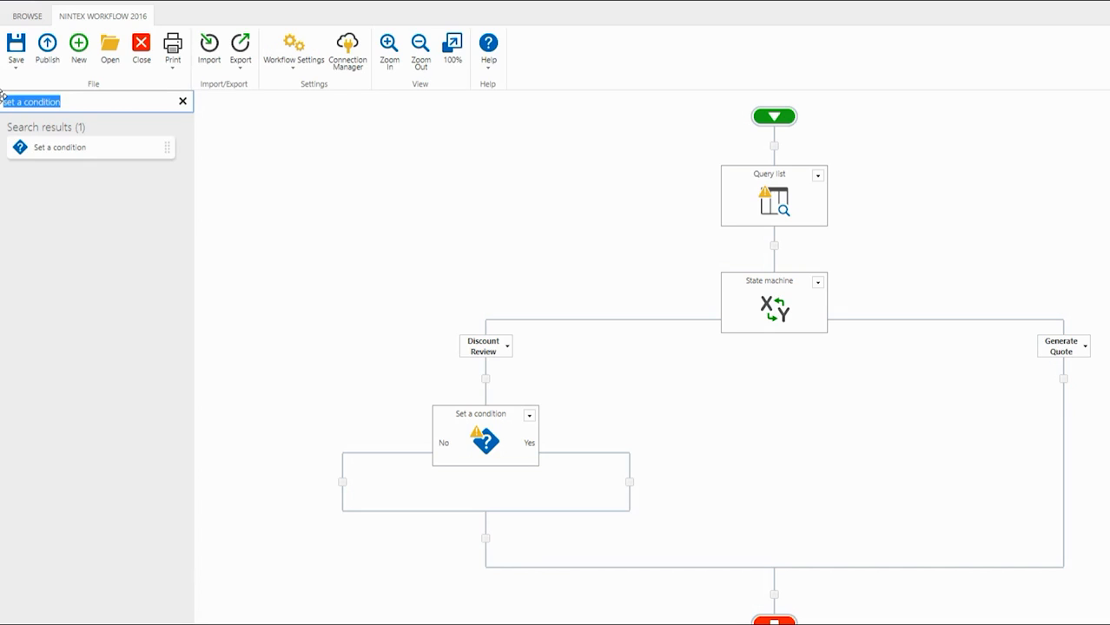
text(change state)
drag(38, 148, 342, 482)
scroll(342, 411, down, 2)
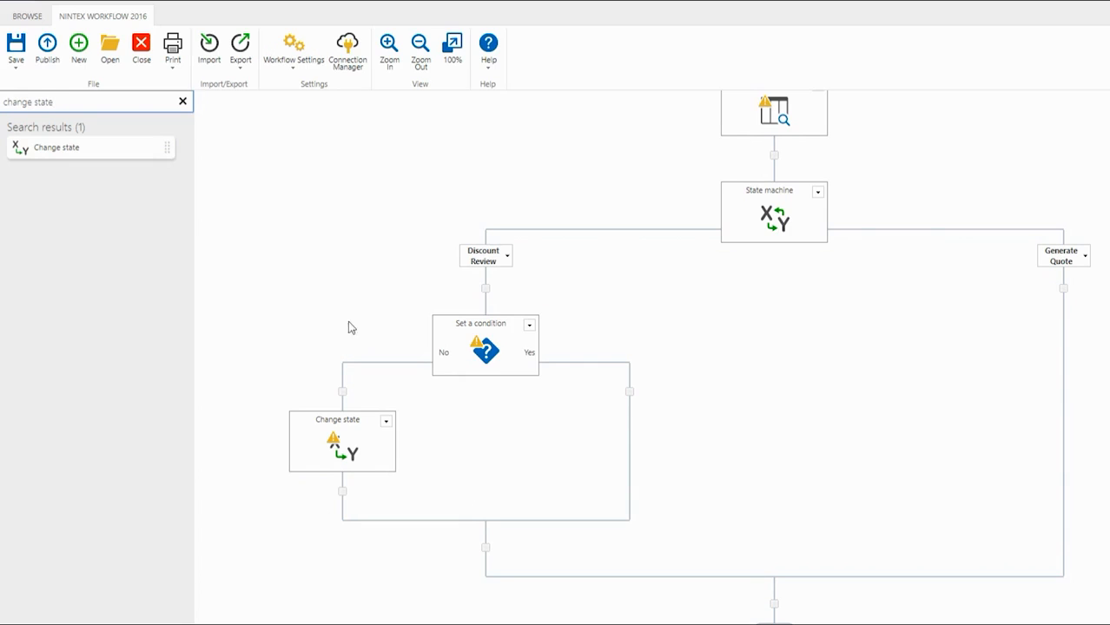
drag(85, 153, 629, 397)
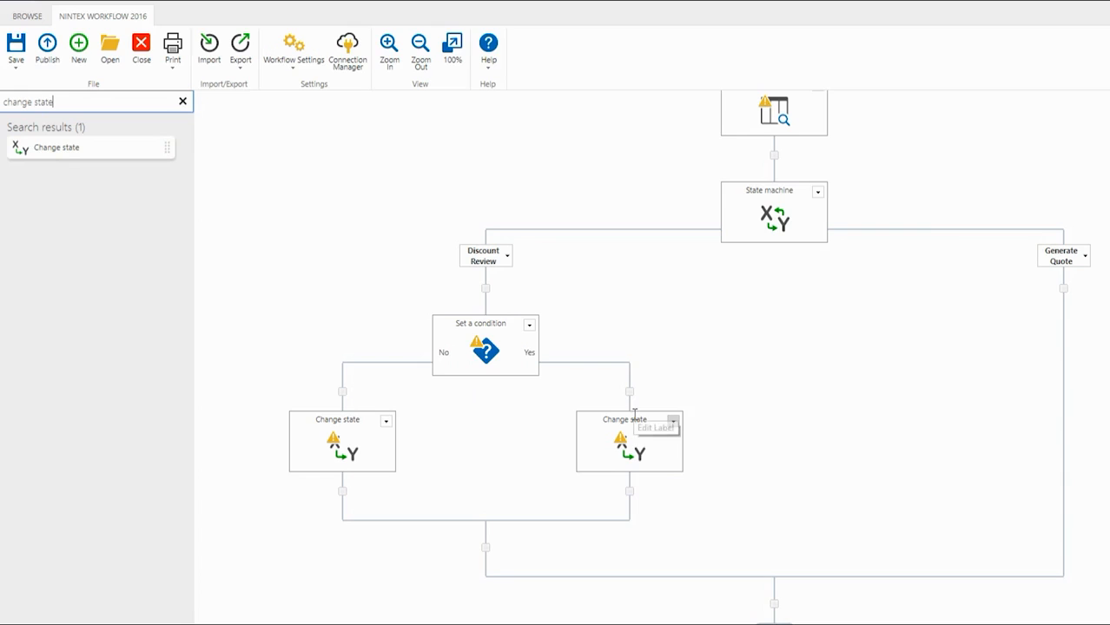
mouse_move(639, 446)
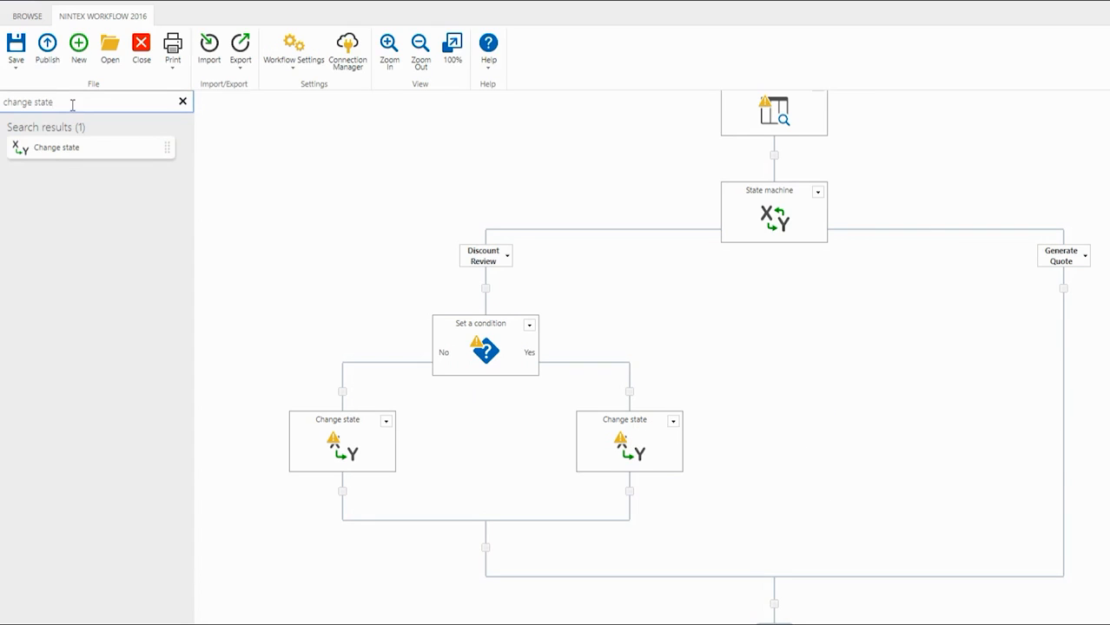
Step: Add an Assign Flexi task action to the condition's Yes branch, above the Change state action
drag(48, 103, 3, 102)
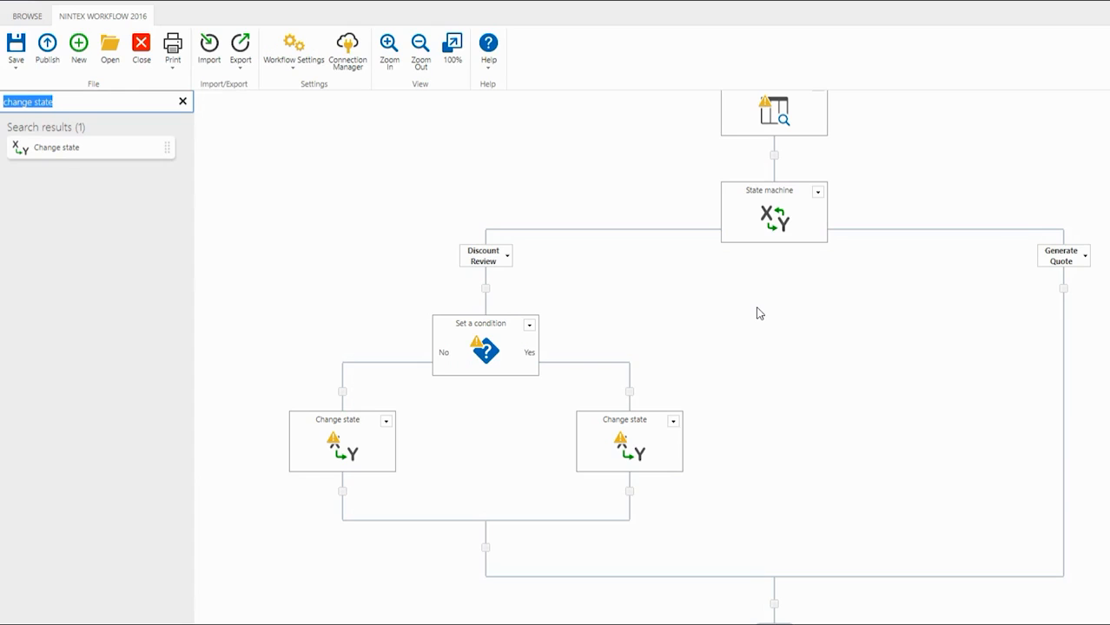
text(flexi task)
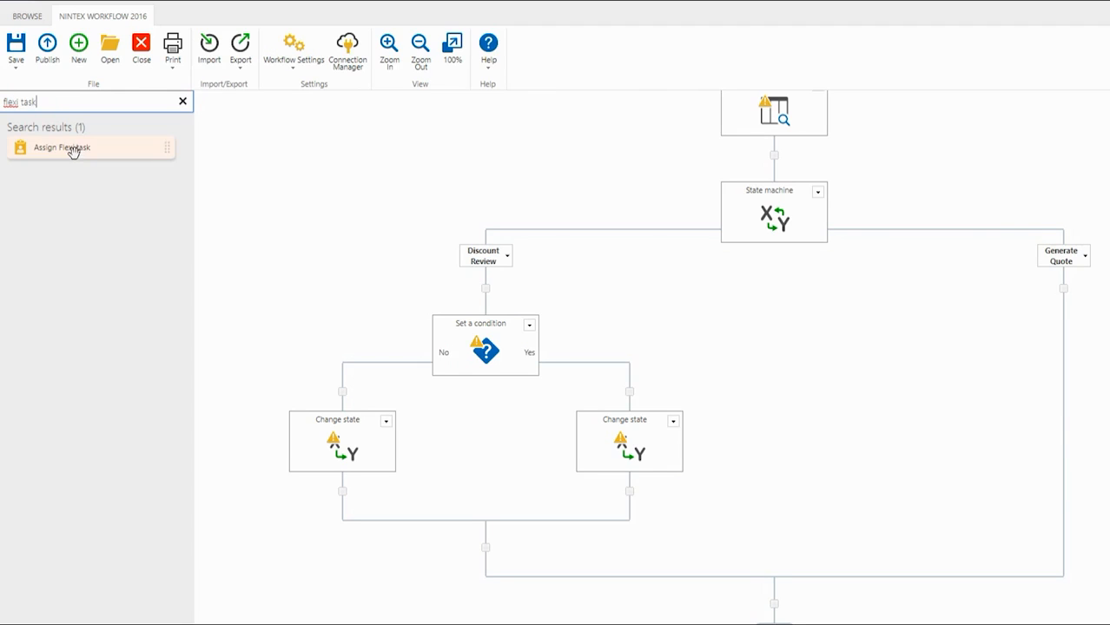
drag(74, 150, 627, 403)
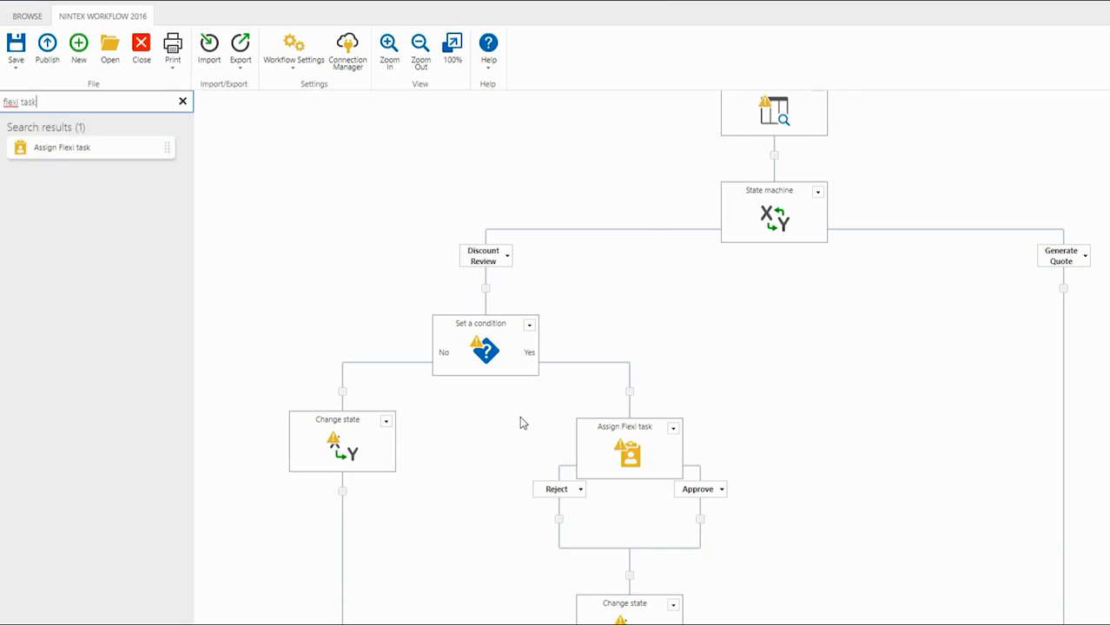
scroll(520, 423, down, 2)
scroll(519, 419, up, 1)
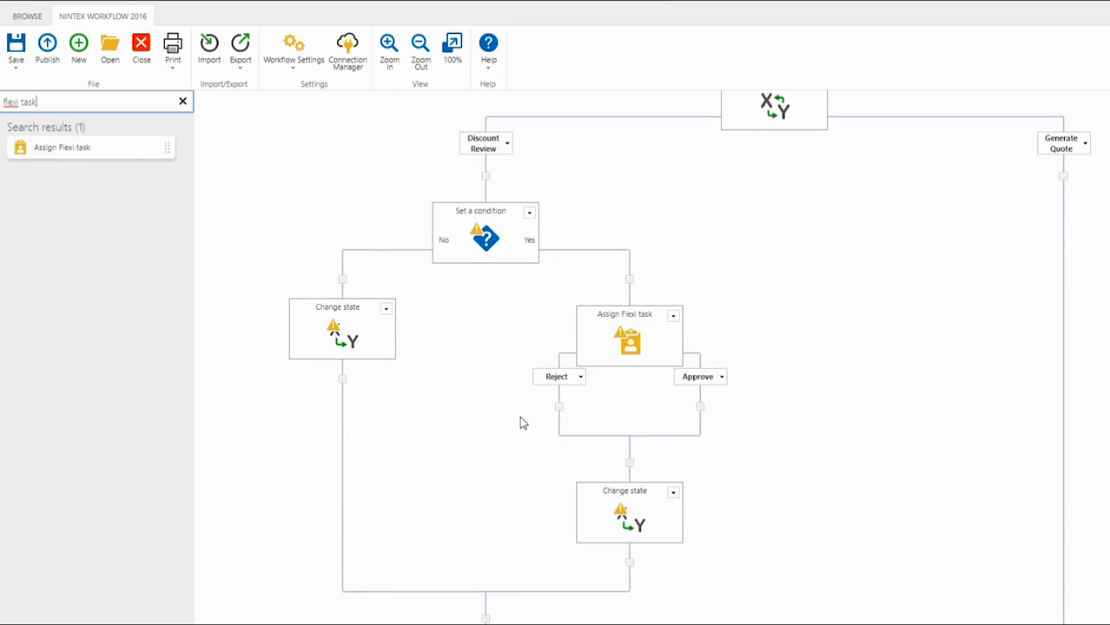
Step: Move the Change state action below the Flexi task into its Approve branch and paste a copy into the Reject branch
mouse_move(616, 524)
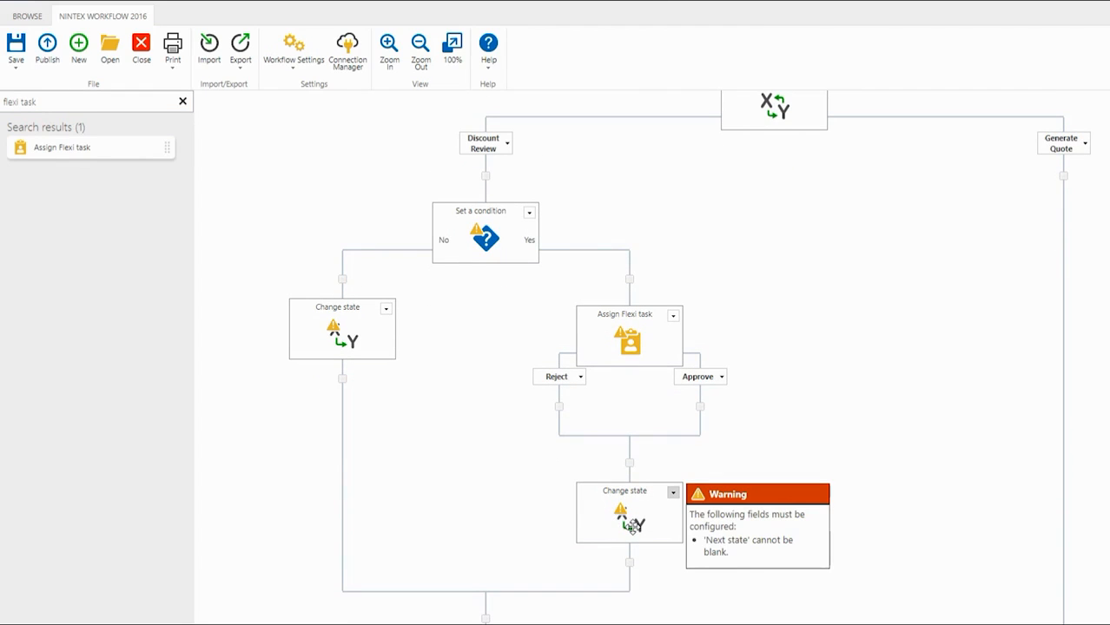
drag(632, 525, 700, 407)
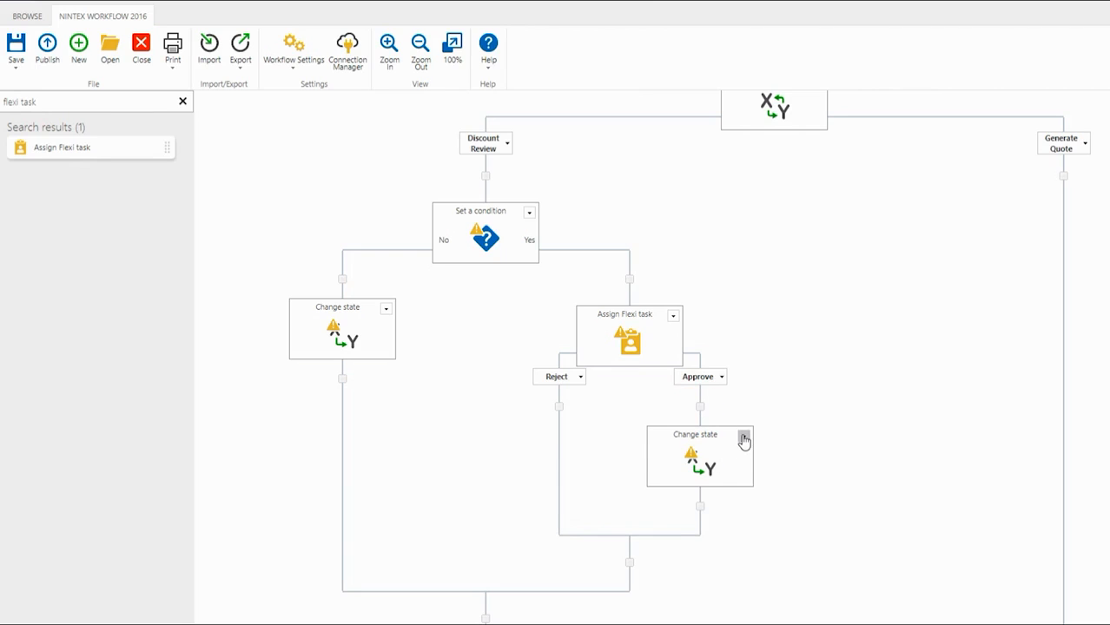
click(743, 440)
click(716, 479)
click(559, 410)
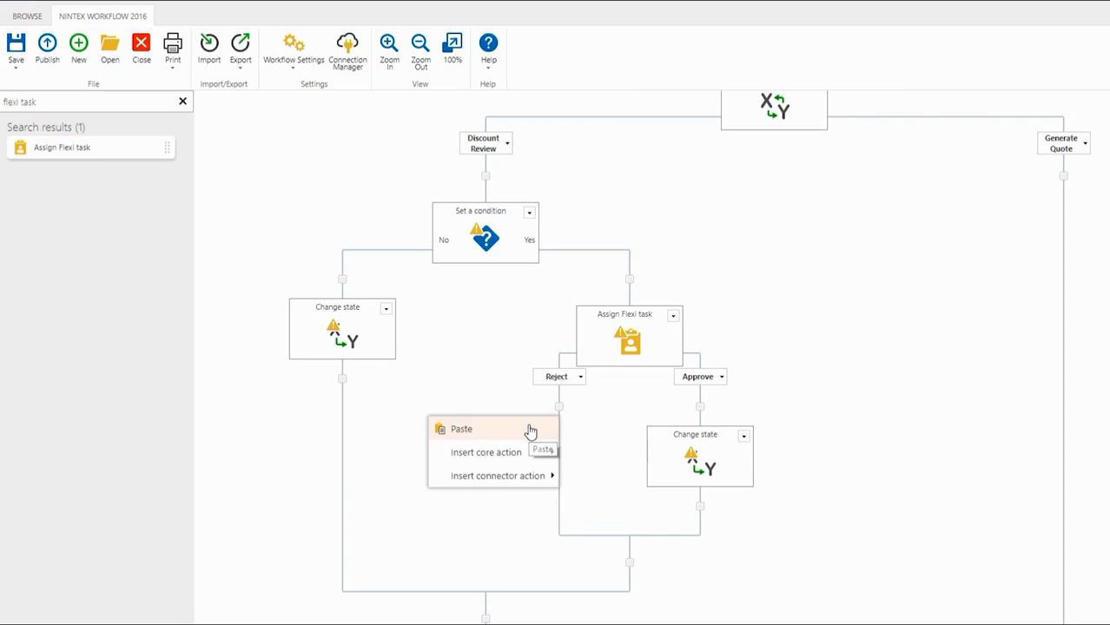
click(531, 430)
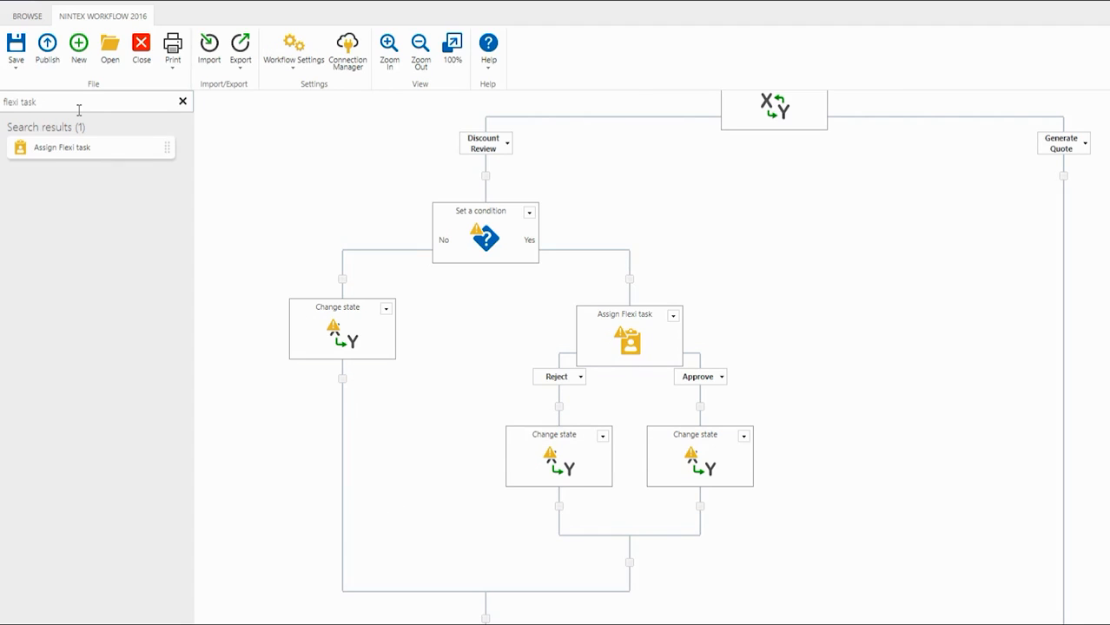
Step: Add a Send notification action to the Flexi task's Reject branch, above the Change state action
drag(78, 103, 3, 90)
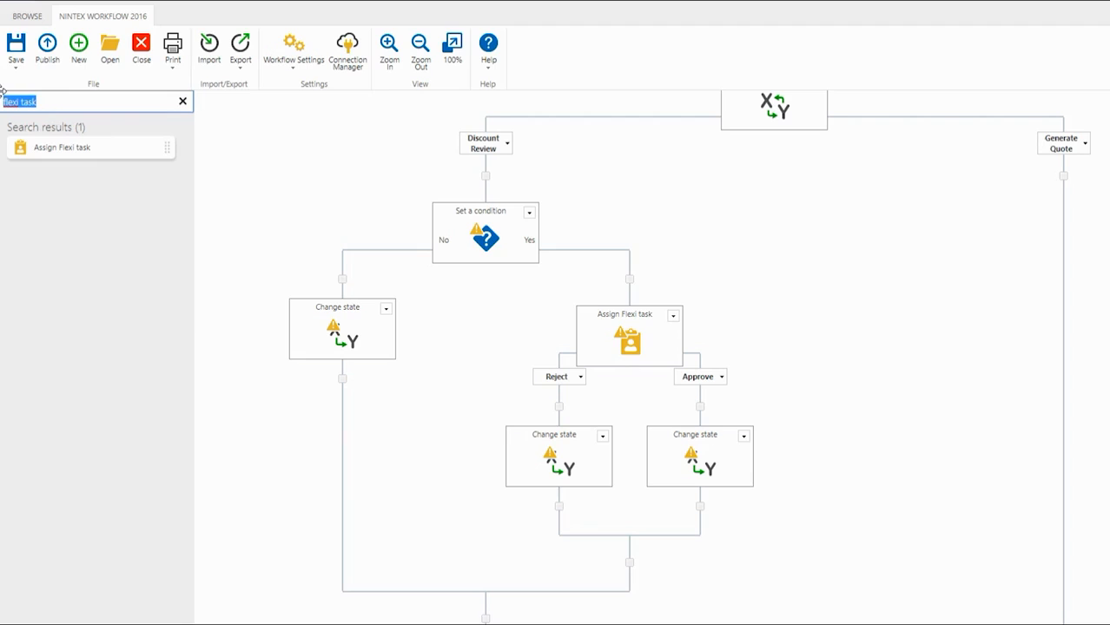
text(send notification)
drag(64, 147, 537, 418)
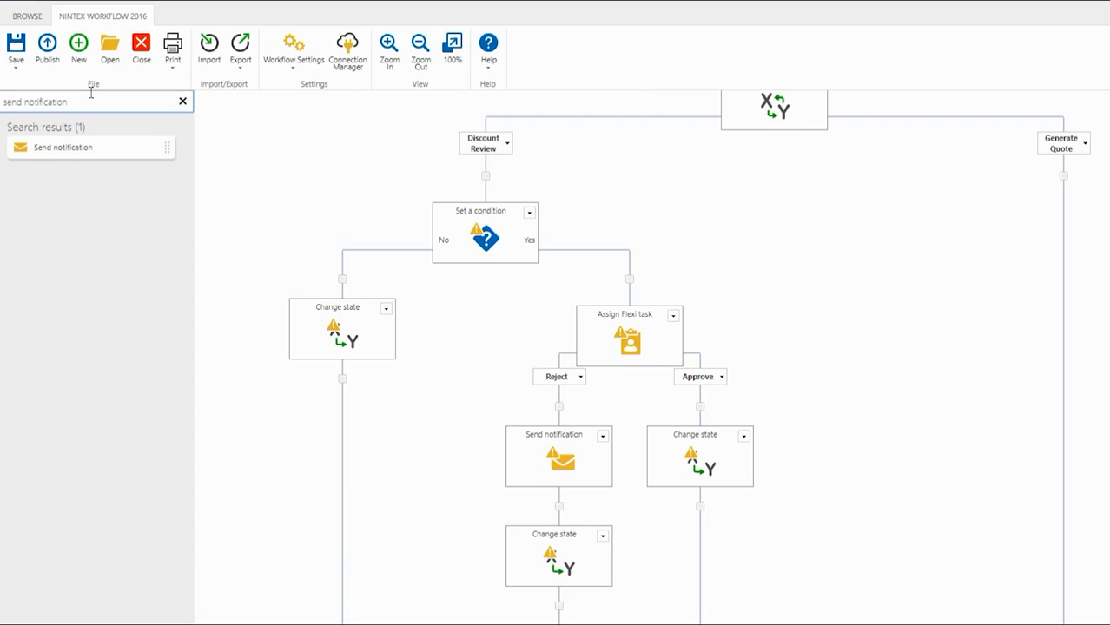
Step: Find the Document Generation action and add it to the Generate Quote branch of the state machine
drag(73, 103, 2, 97)
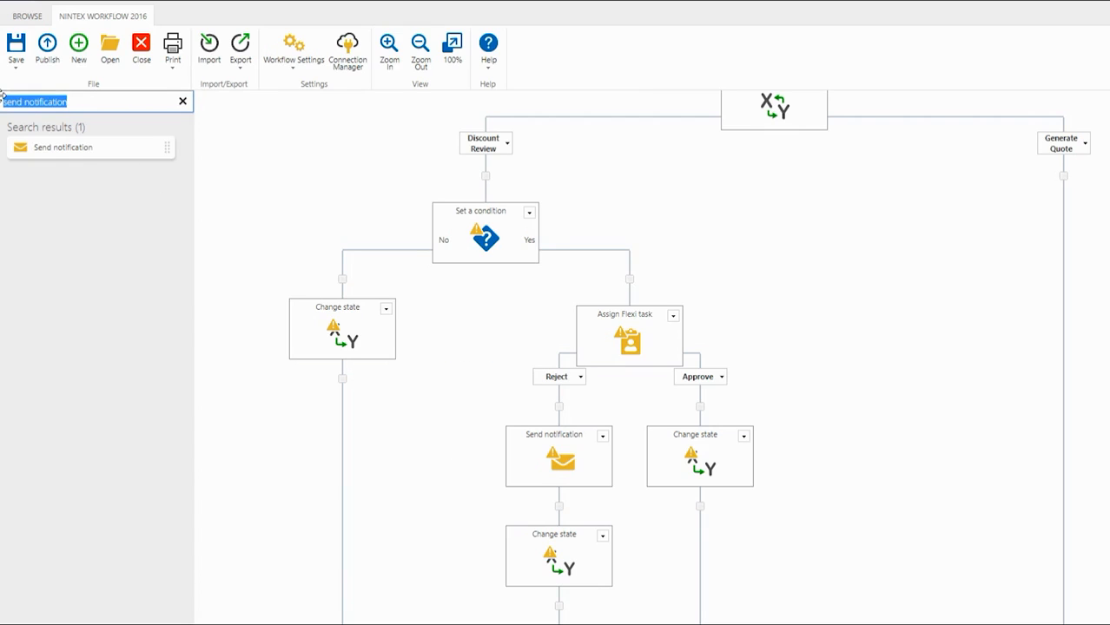
text(document)
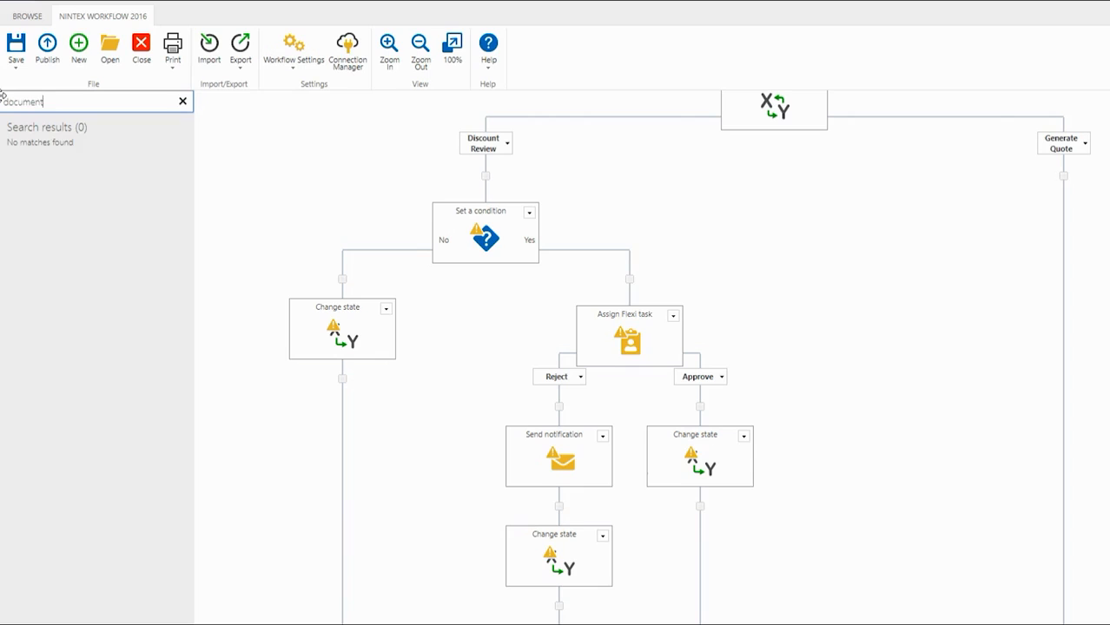
drag(37, 156, 971, 195)
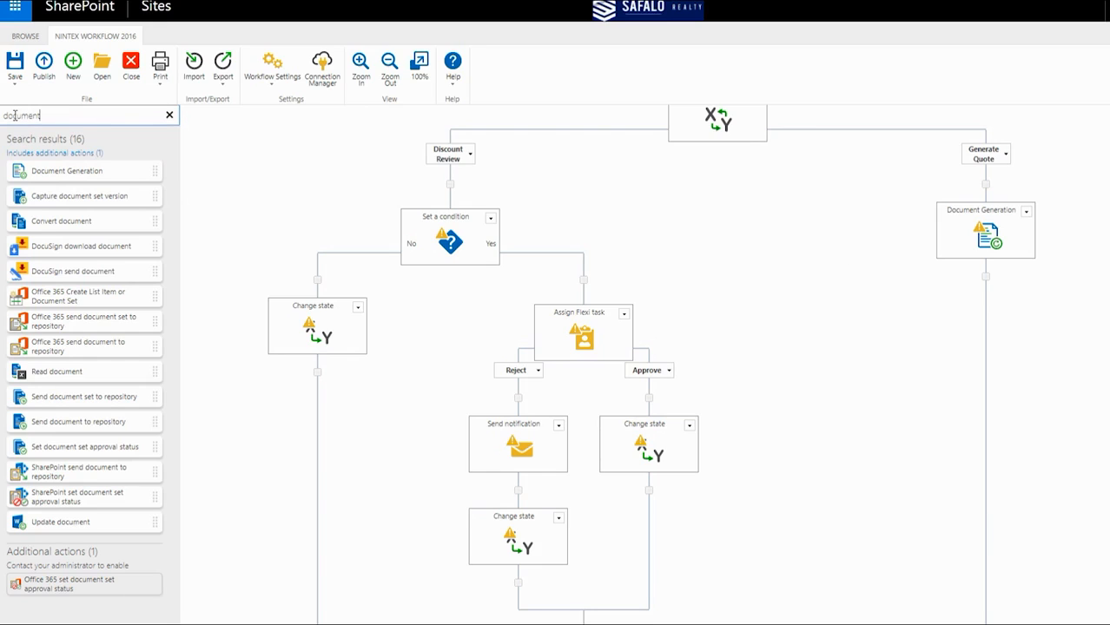
Step: Find the Box upload file action and add it below Document Generation in the Generate Quote branch
drag(68, 120, 1, 115)
text(docx)
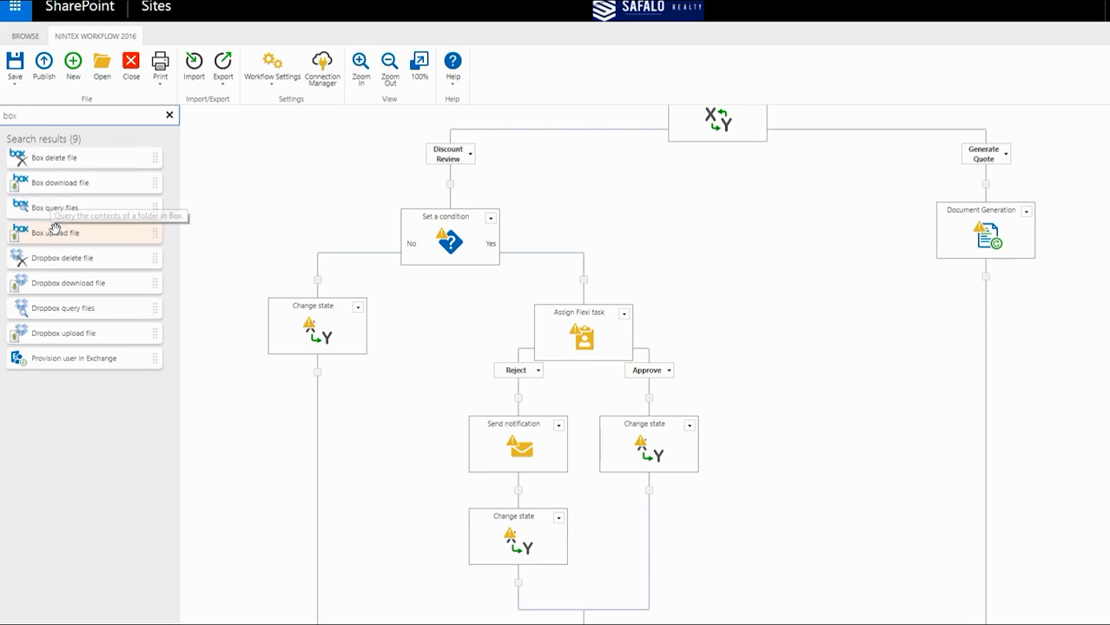
drag(54, 233, 959, 287)
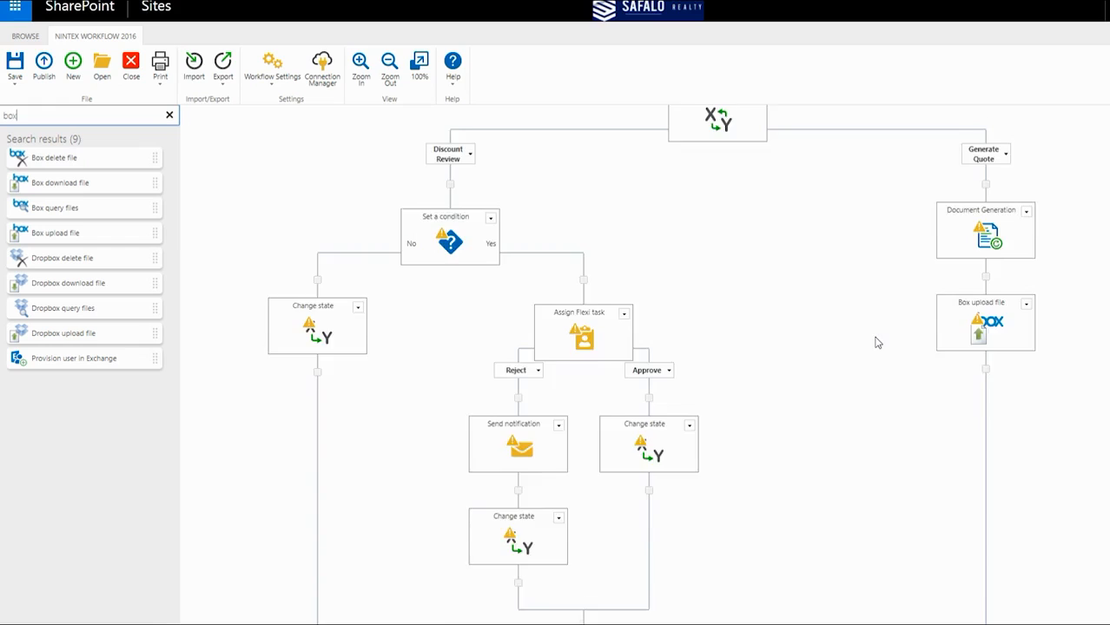
Step: Add the Start workflow in Nintex Workflow Cloud action below Box upload file in the Generate Quote branch
scroll(875, 342, down, 1)
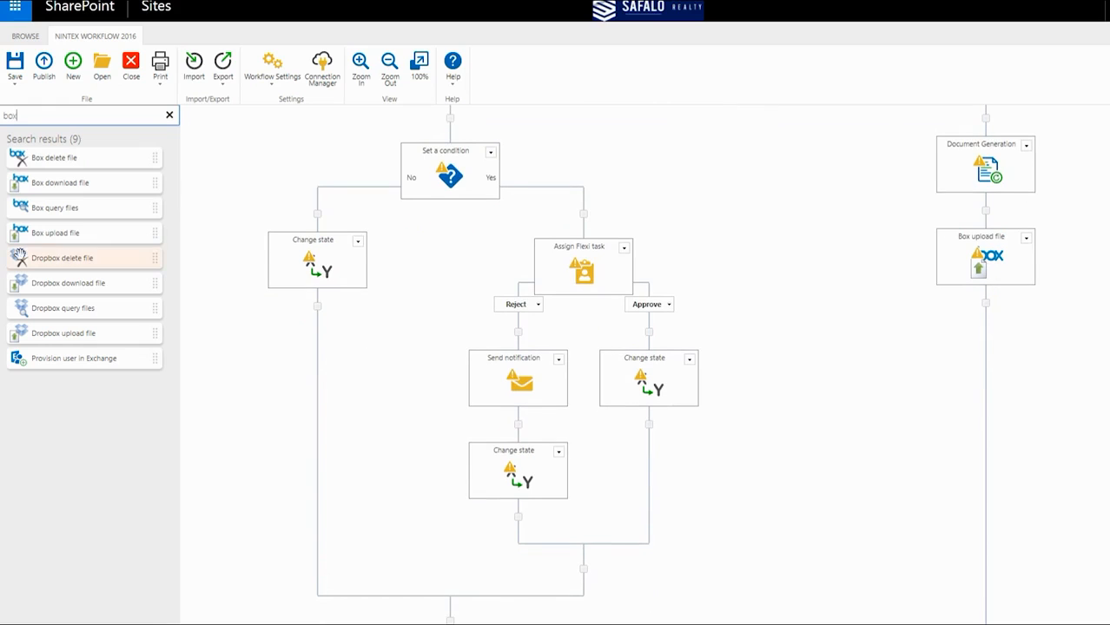
drag(29, 115, 2, 116)
text(nintex)
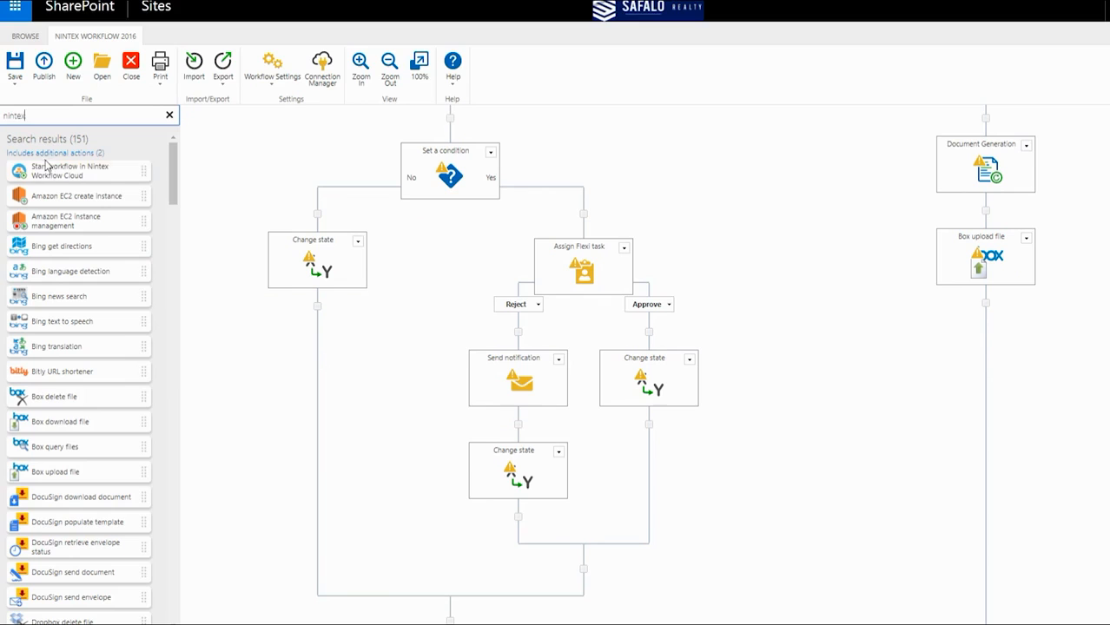
drag(54, 166, 955, 304)
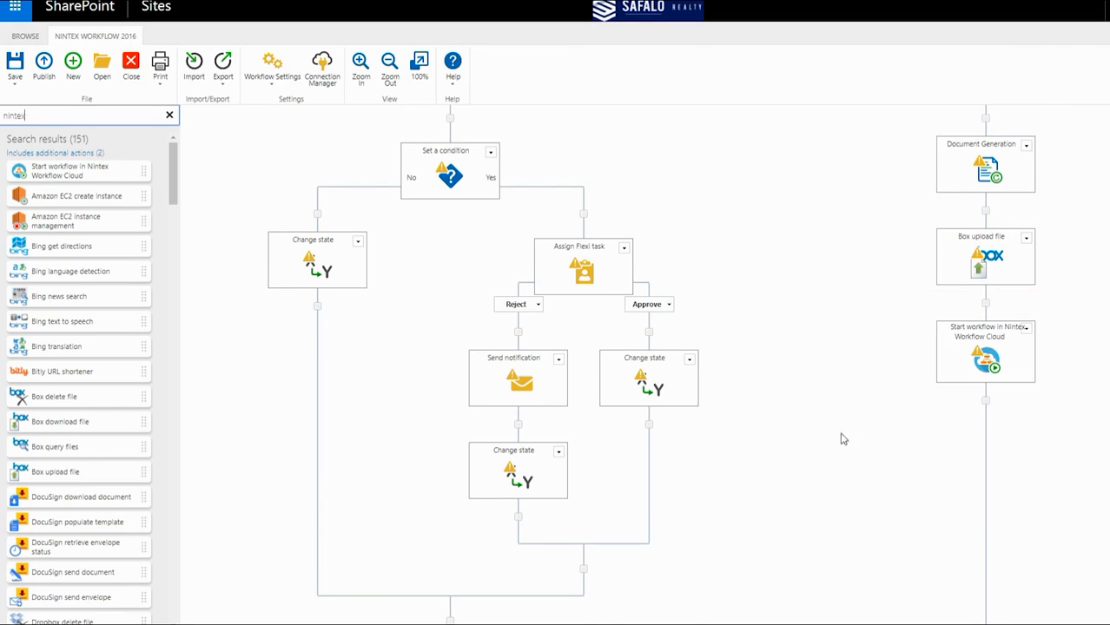
scroll(842, 456, up, 3)
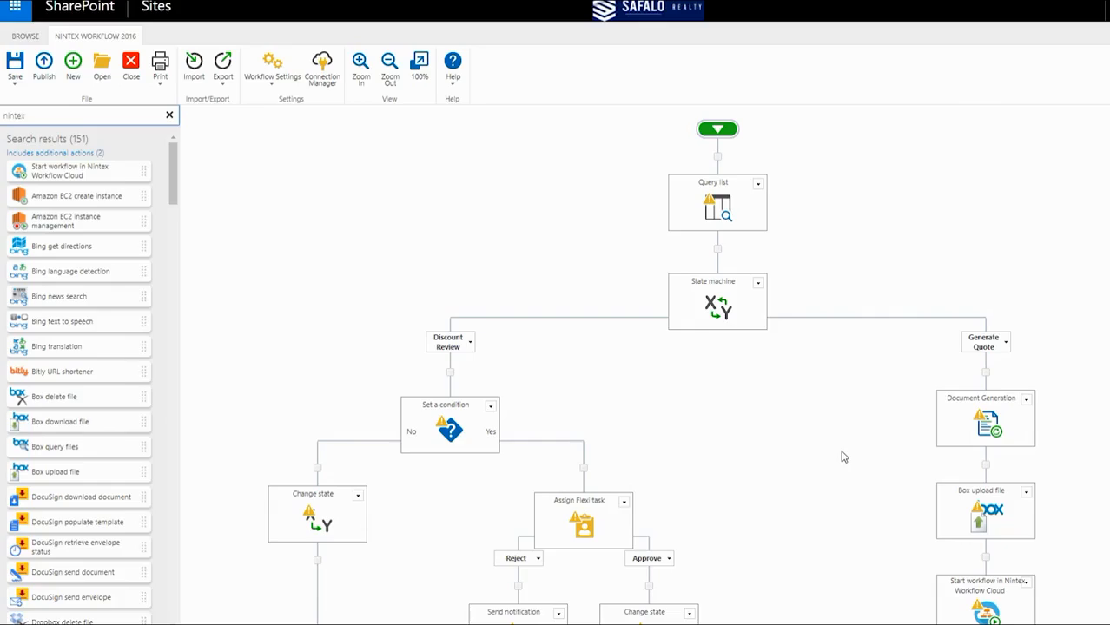